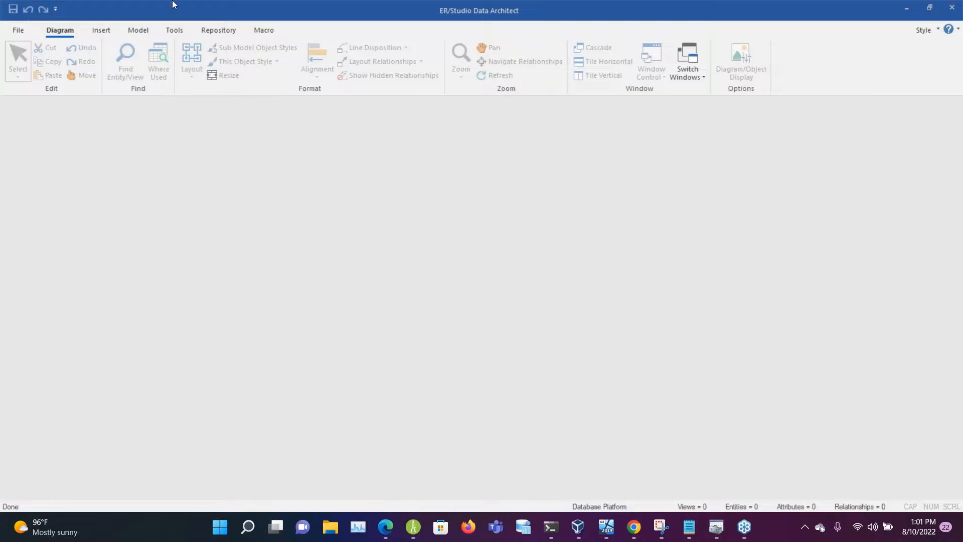
click(20, 31)
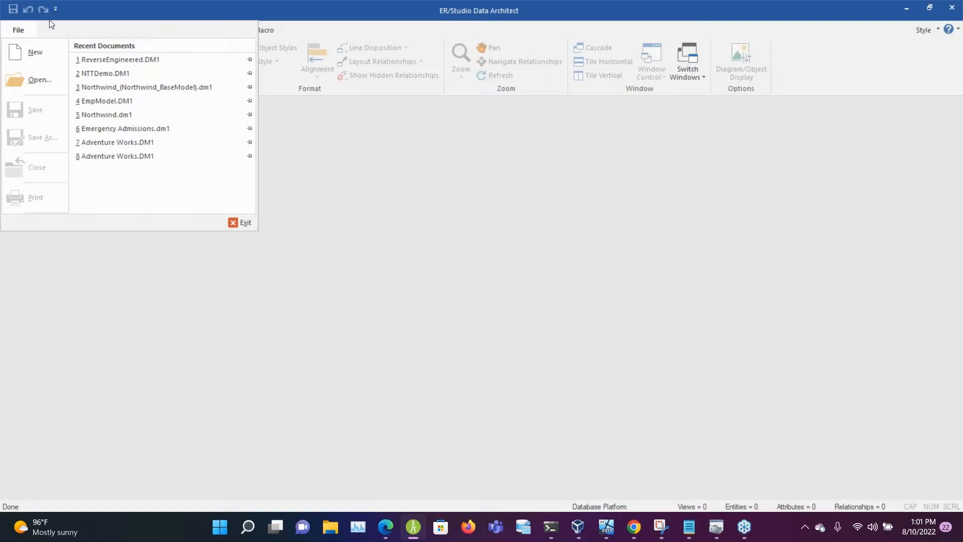
click(32, 46)
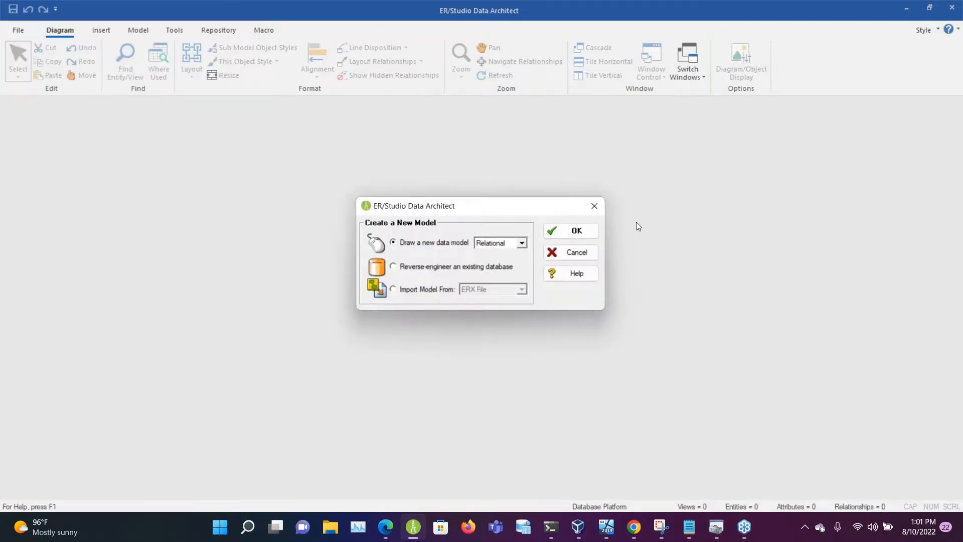
click(445, 293)
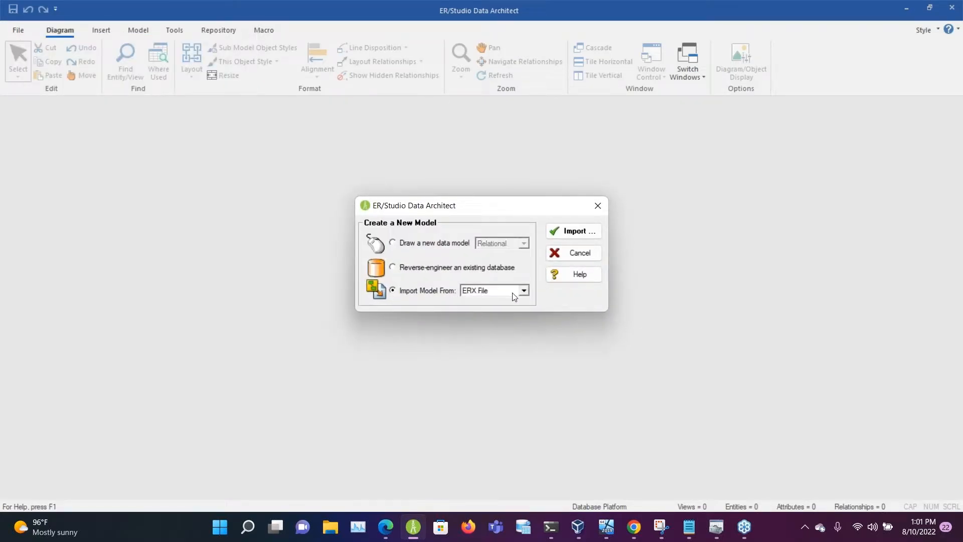
click(512, 293)
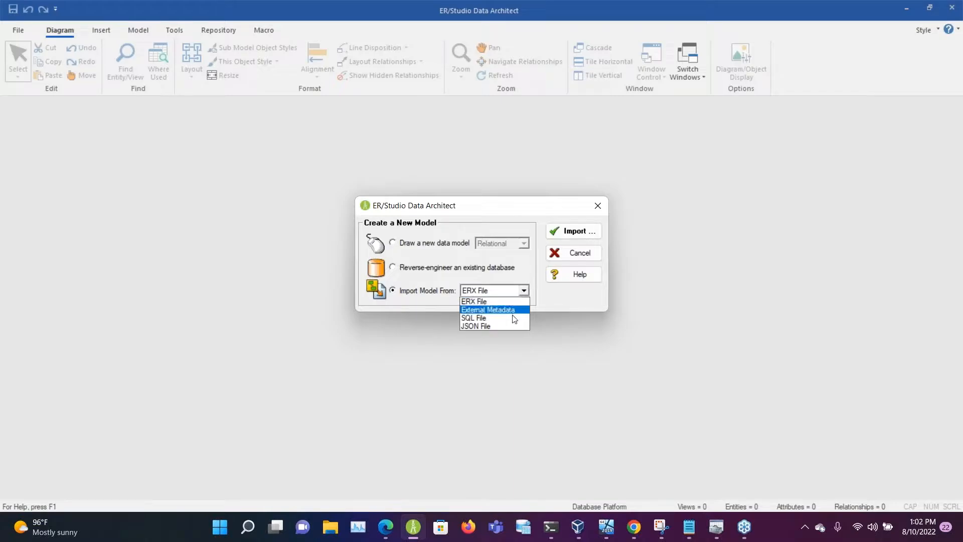
click(575, 255)
click(574, 255)
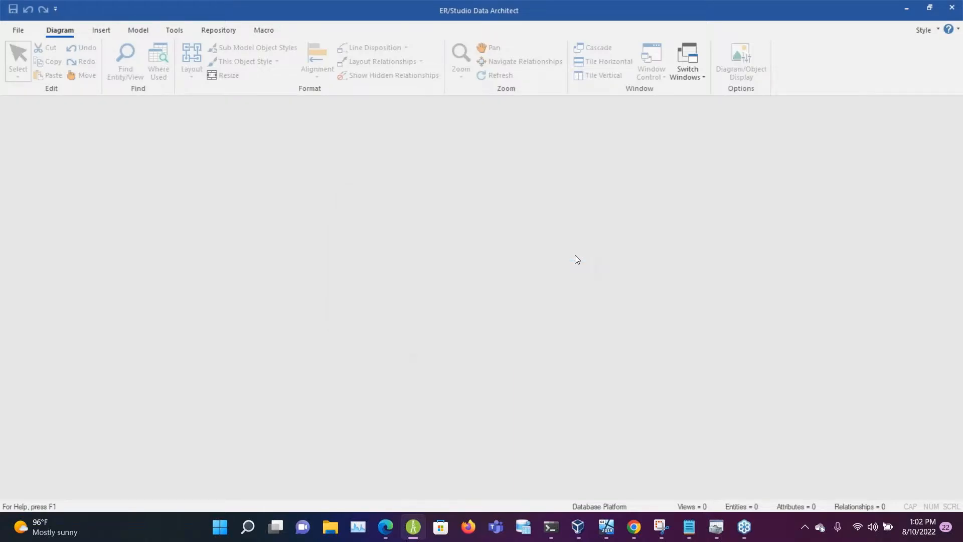
Step: Start a JSON file import with EmployeeData.json as the source, creating a new nested object for each repeated element
click(174, 35)
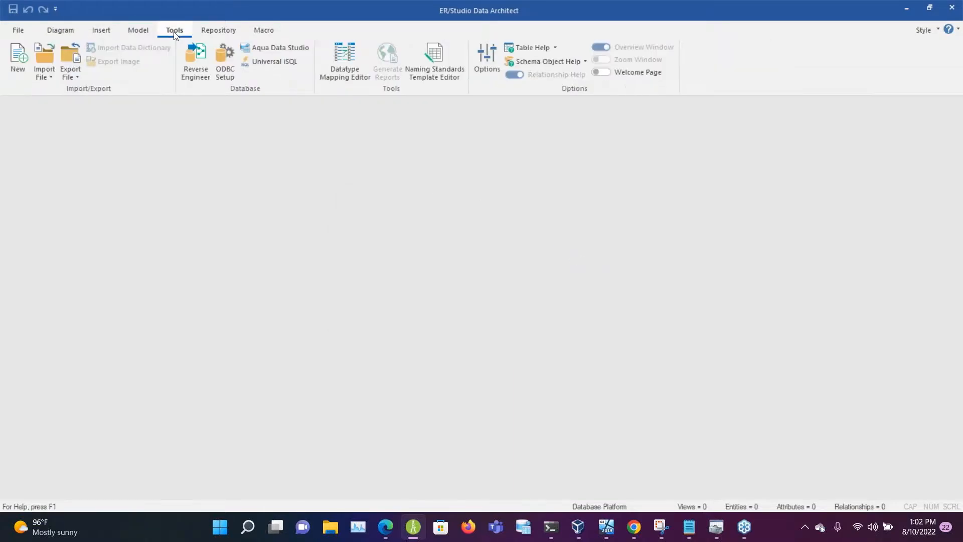
click(44, 57)
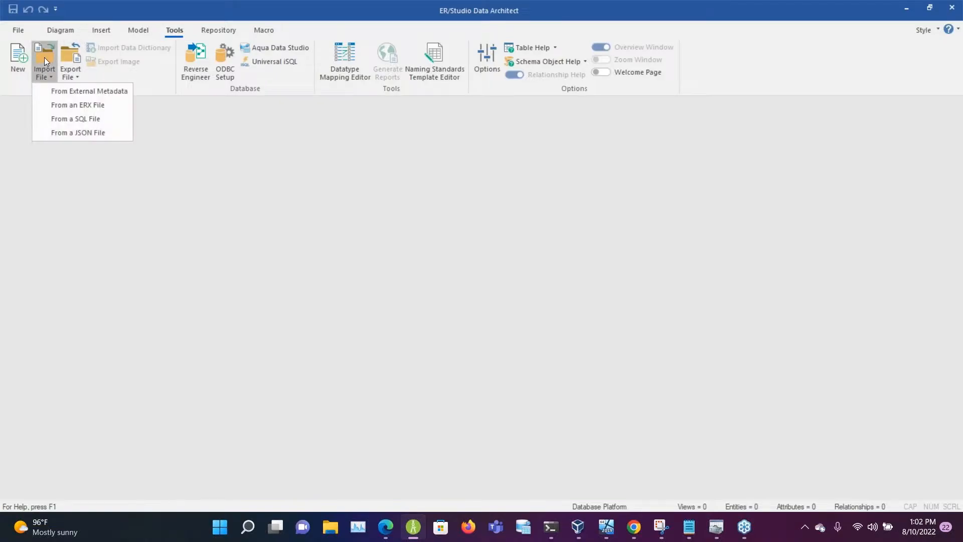
click(79, 131)
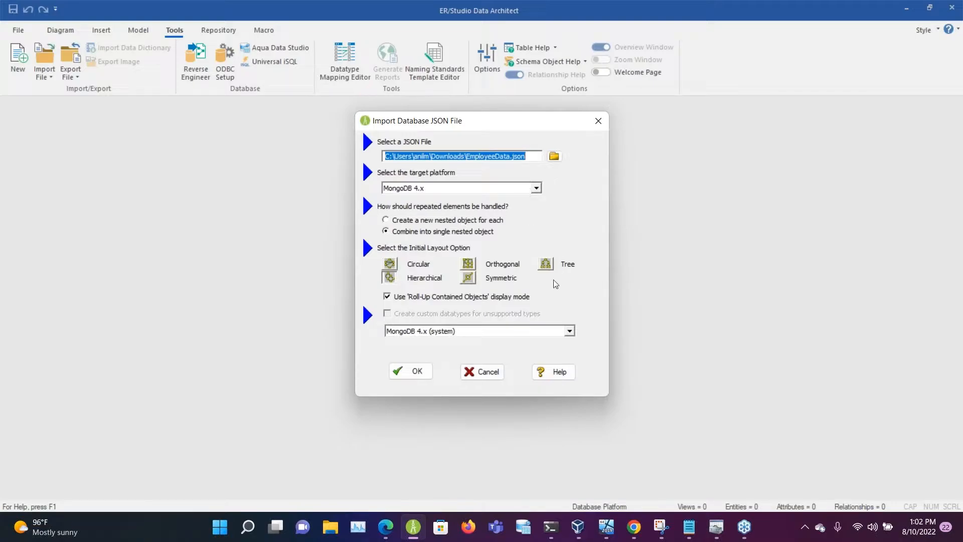
click(448, 221)
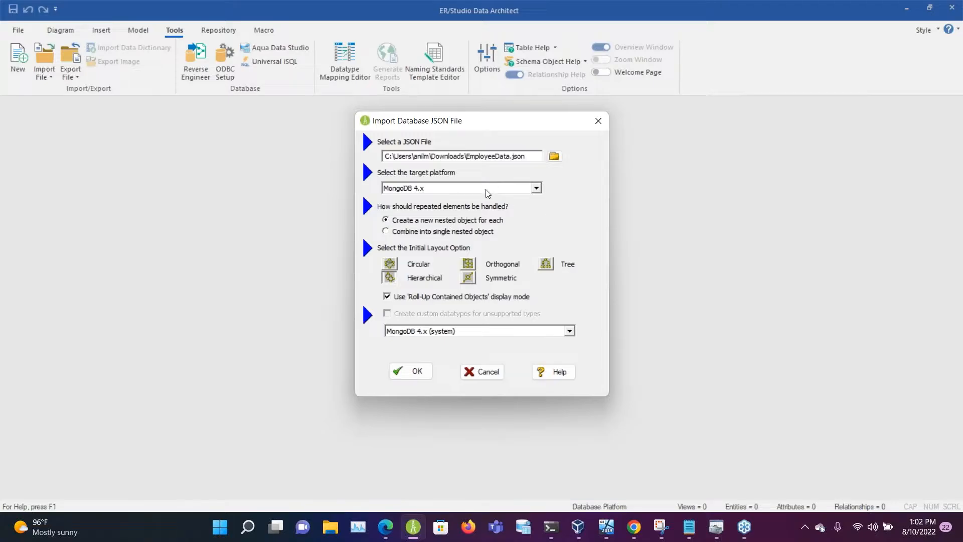
click(554, 156)
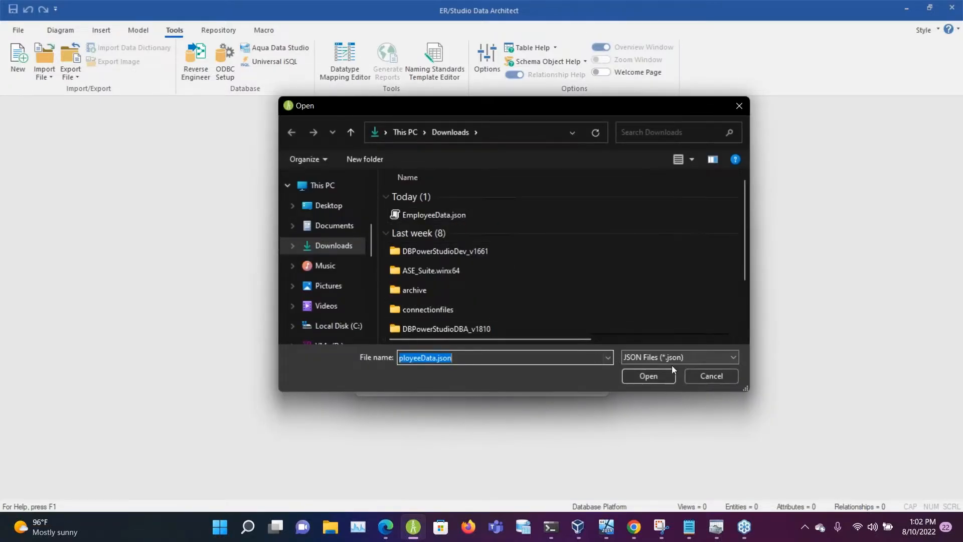
click(700, 374)
Step: Set the target platform to JSON Instance with the JSON Instance (system) datatype mapping and run the import
click(534, 190)
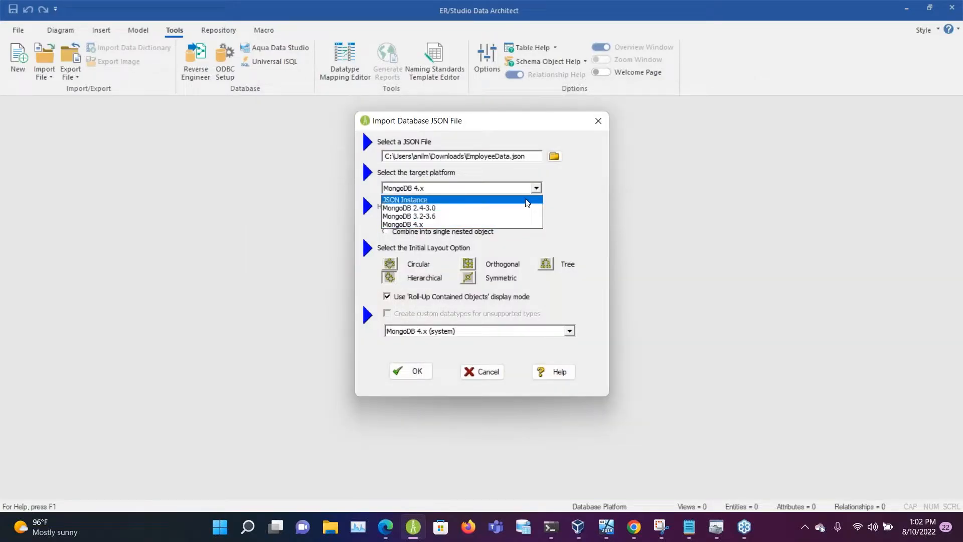
click(528, 200)
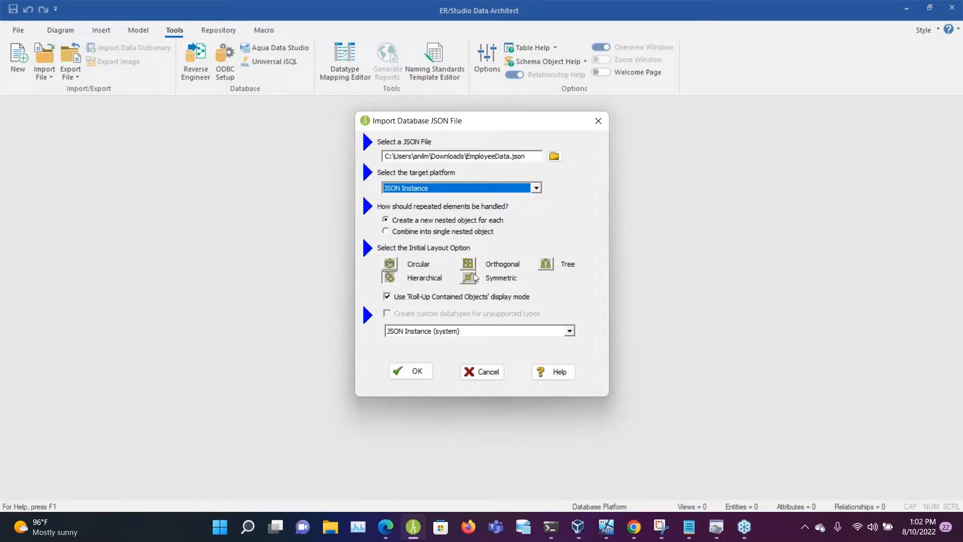
click(489, 332)
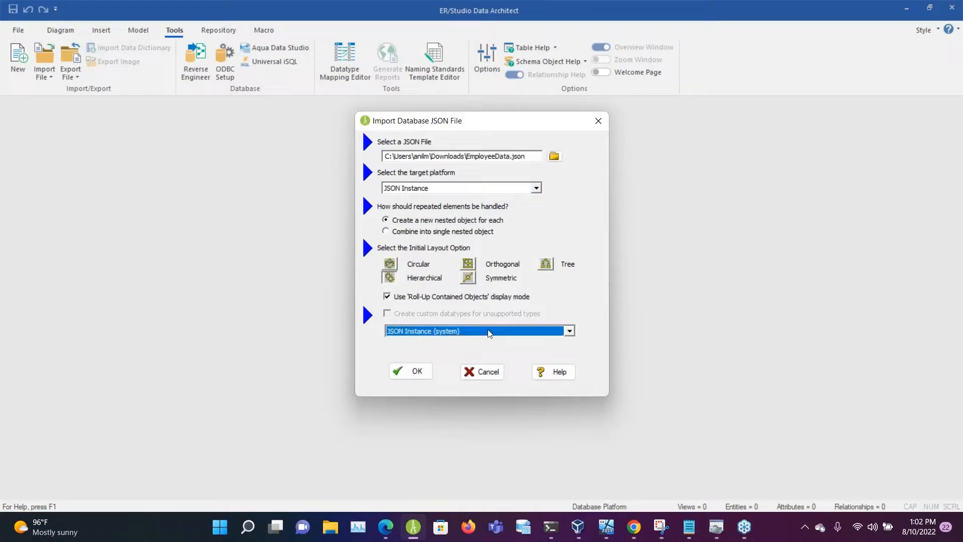
click(424, 374)
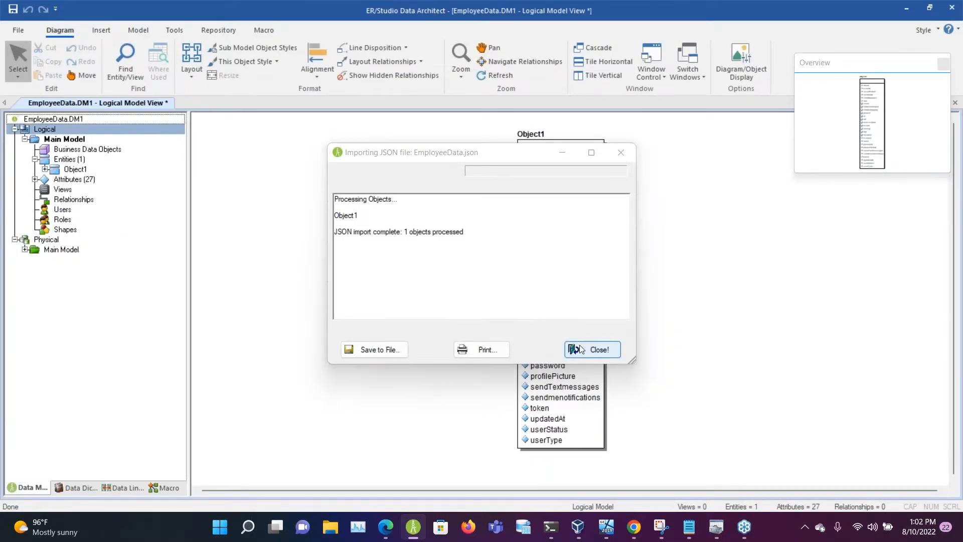
click(587, 350)
Step: Turn on datatype display for entities in the logical diagram and reposition the Object1 entity
drag(581, 276, 434, 266)
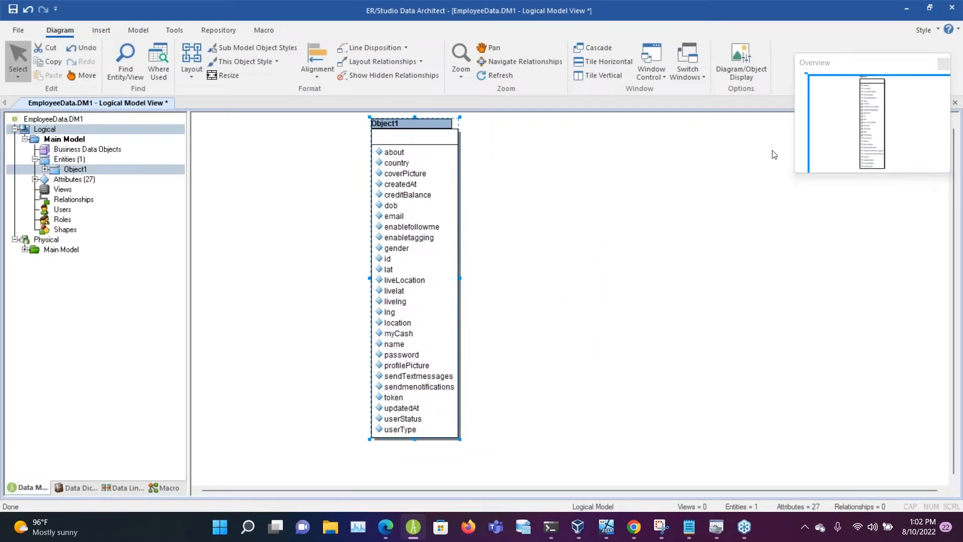
click(743, 54)
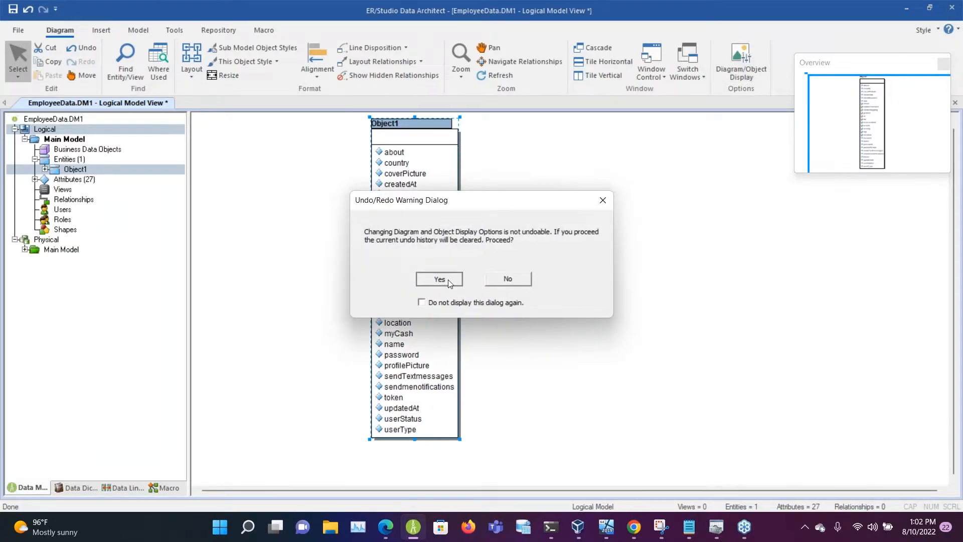
click(439, 280)
click(354, 168)
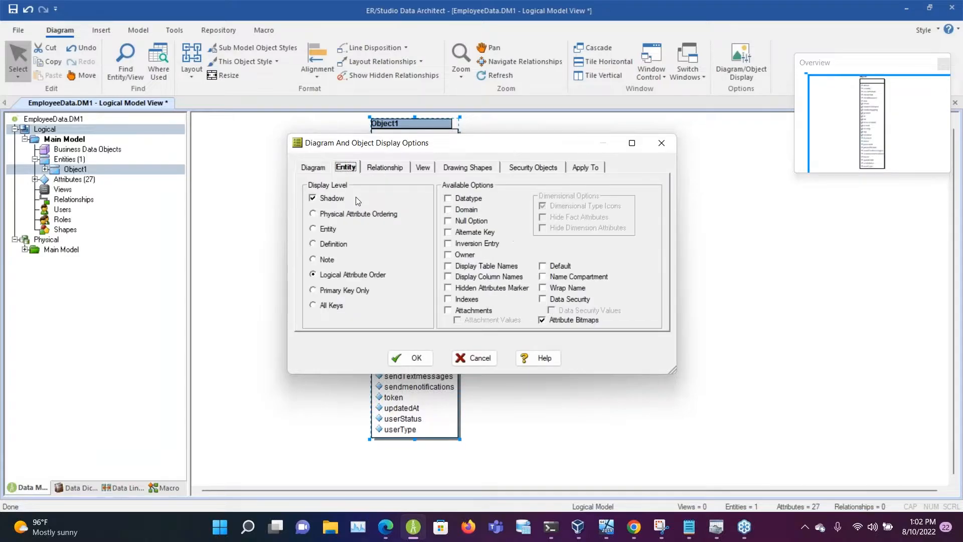
click(448, 310)
click(415, 358)
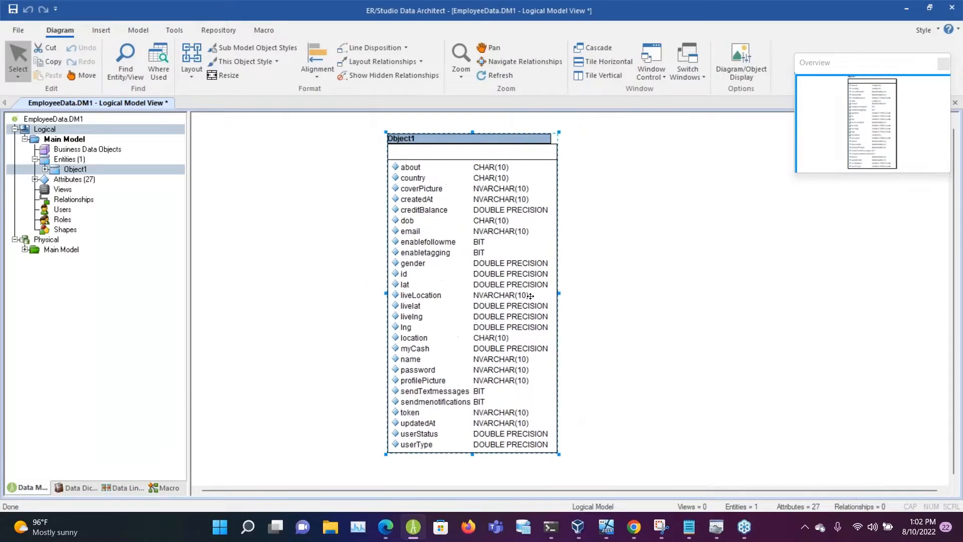
click(561, 274)
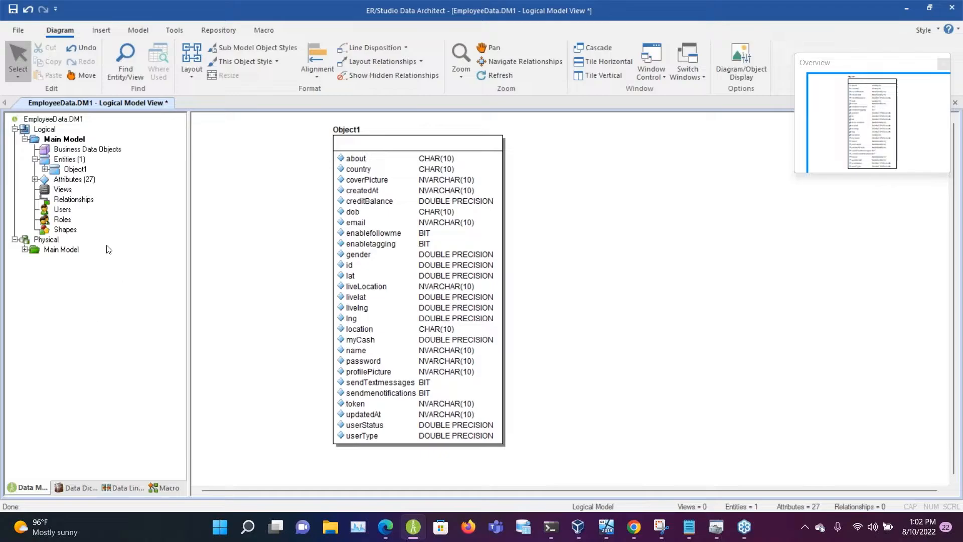
Step: Show the physical main model, expand its Object1 down to the fields, and reposition the object in the diagram
click(25, 249)
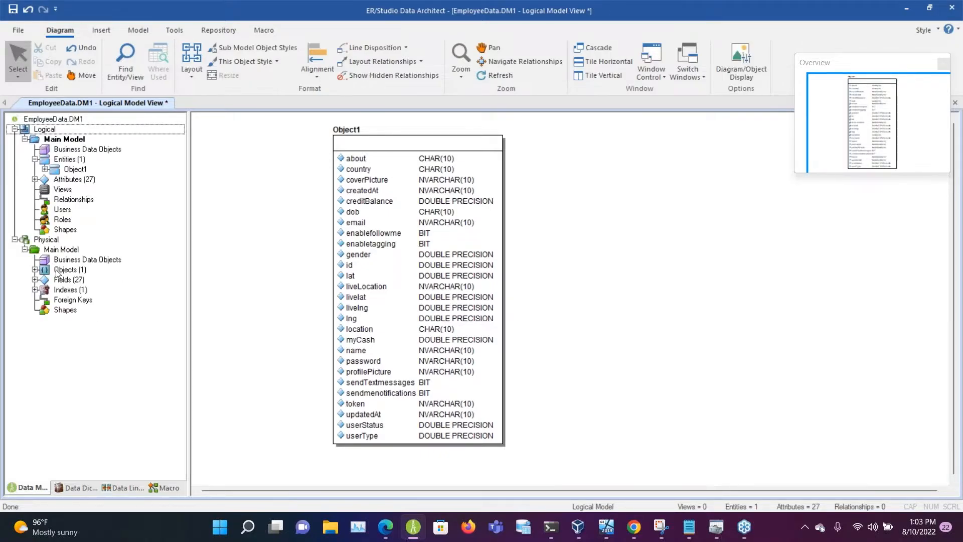
click(56, 269)
click(35, 269)
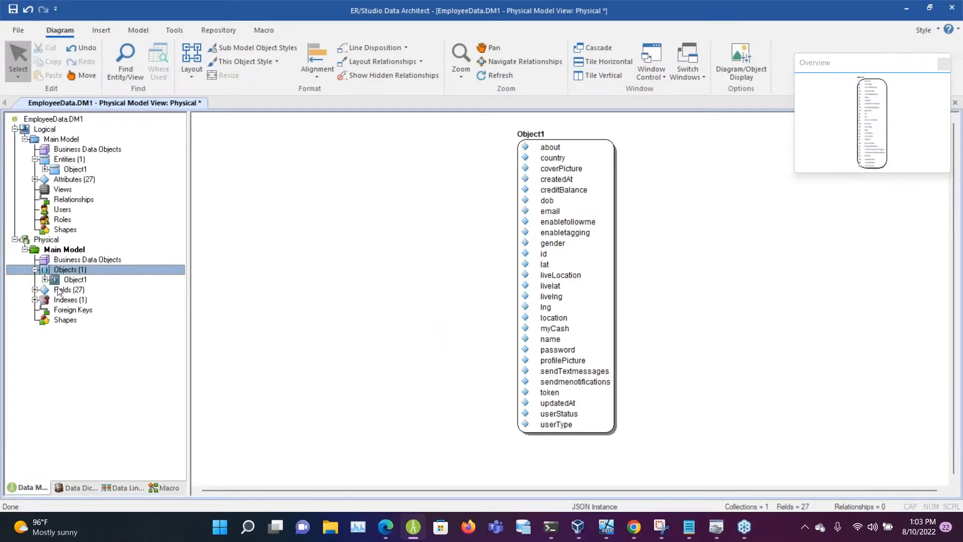
click(46, 280)
drag(577, 249, 485, 259)
Step: Open the physical Object1 for editing and review its example JSON output
double_click(425, 187)
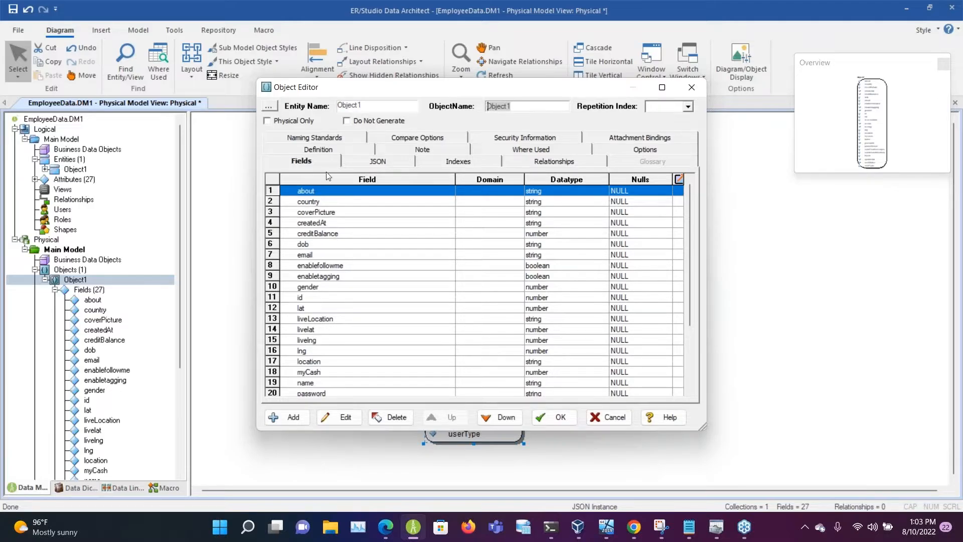
click(394, 160)
scroll(357, 319, up, 3)
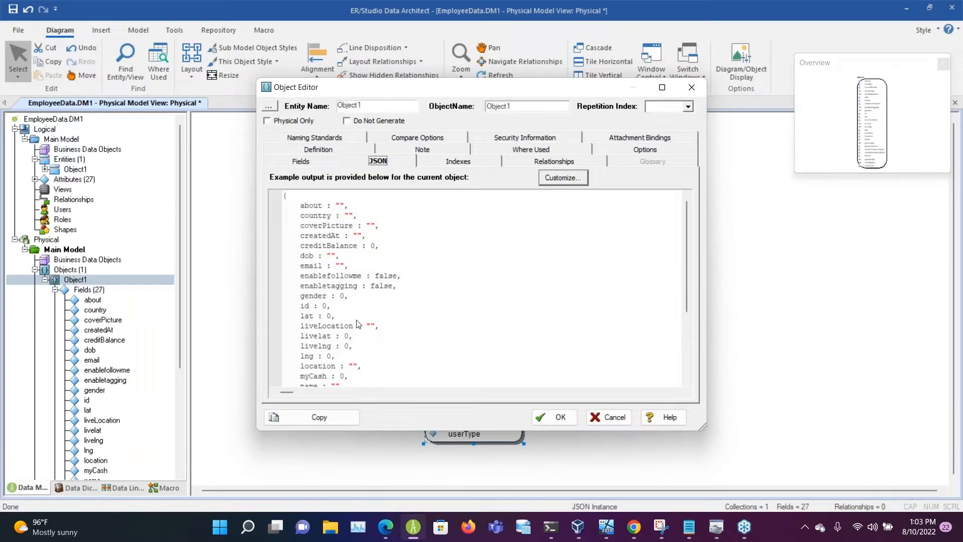
scroll(357, 323, down, 4)
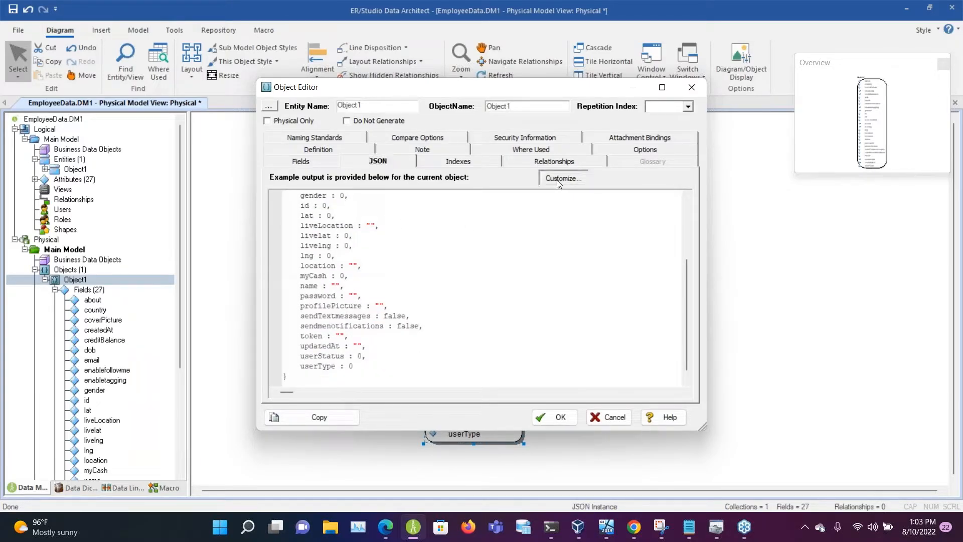
Step: Change the JSON output of Object1 to JSON Schema and read through the generated schema
click(556, 180)
click(397, 225)
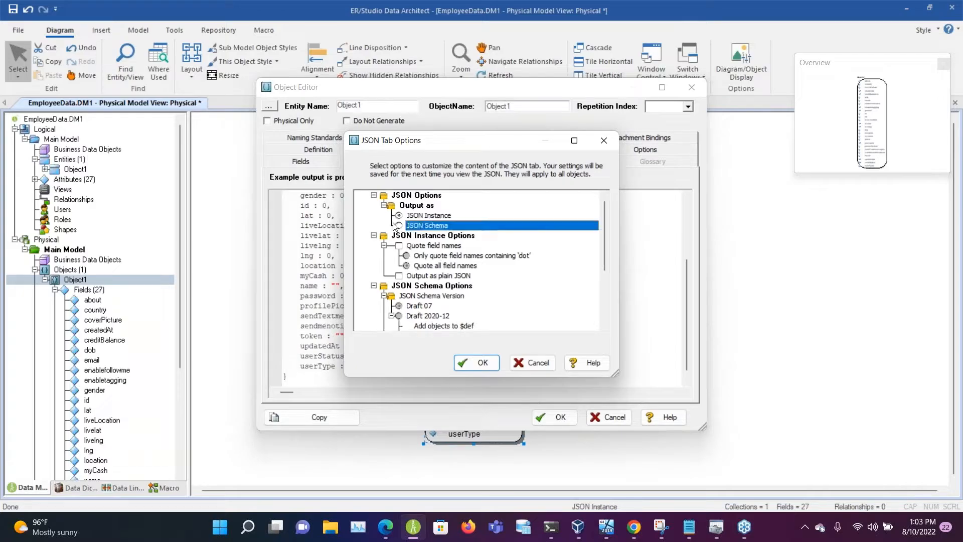
click(397, 225)
click(461, 362)
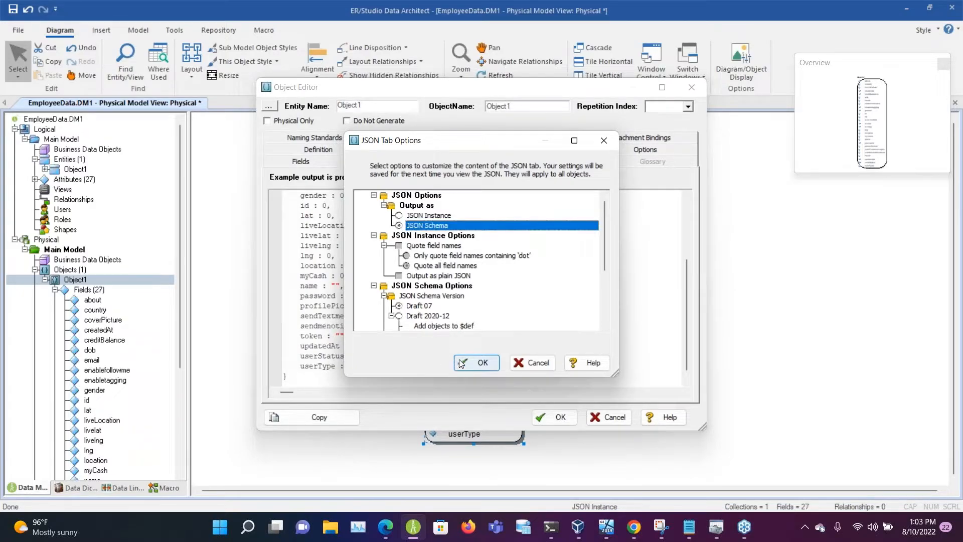
scroll(462, 328, down, 5)
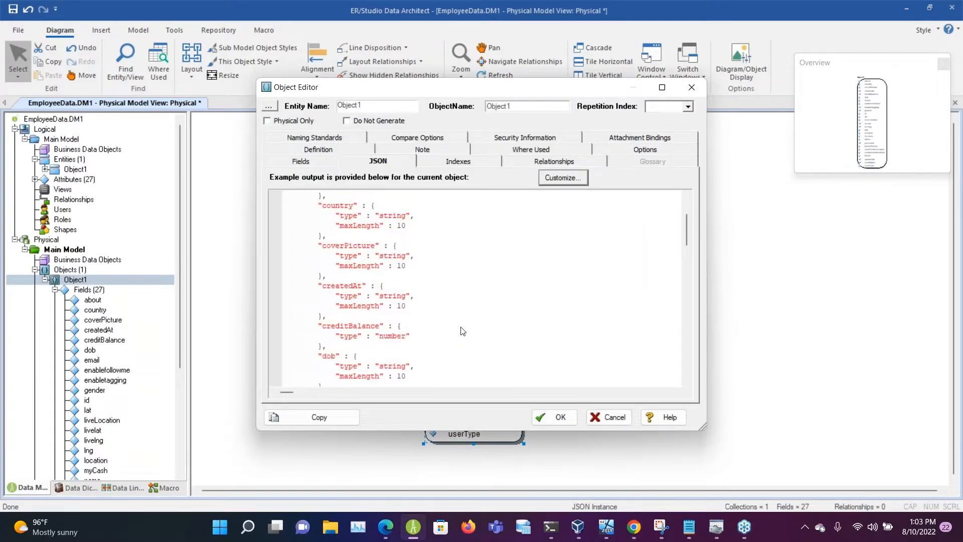
scroll(462, 331, down, 12)
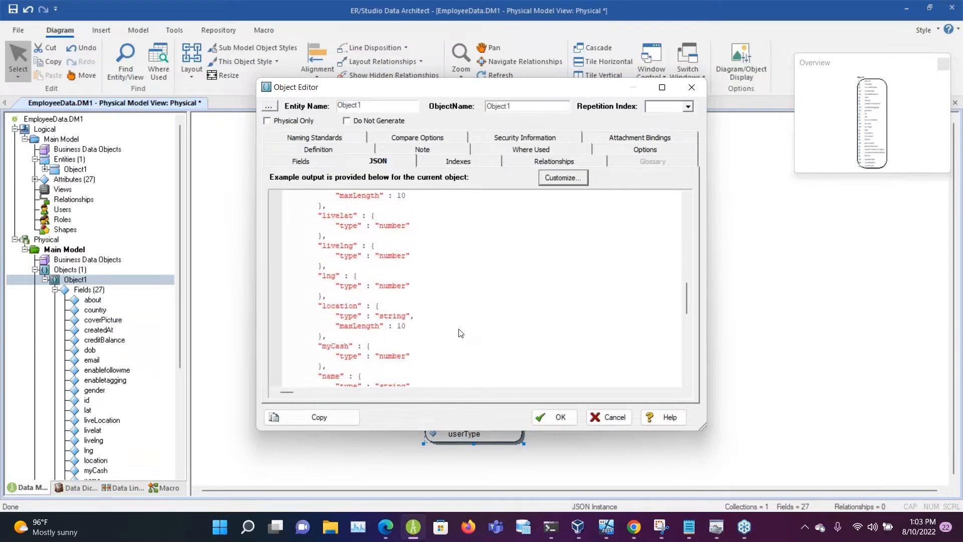
scroll(461, 333, down, 12)
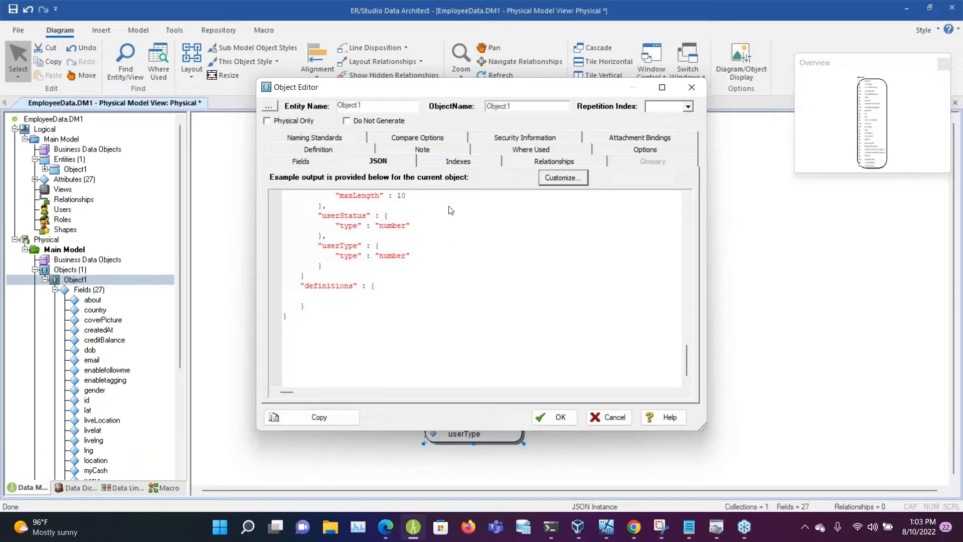
Step: Check the index list of Object1 and look through its field list
click(445, 164)
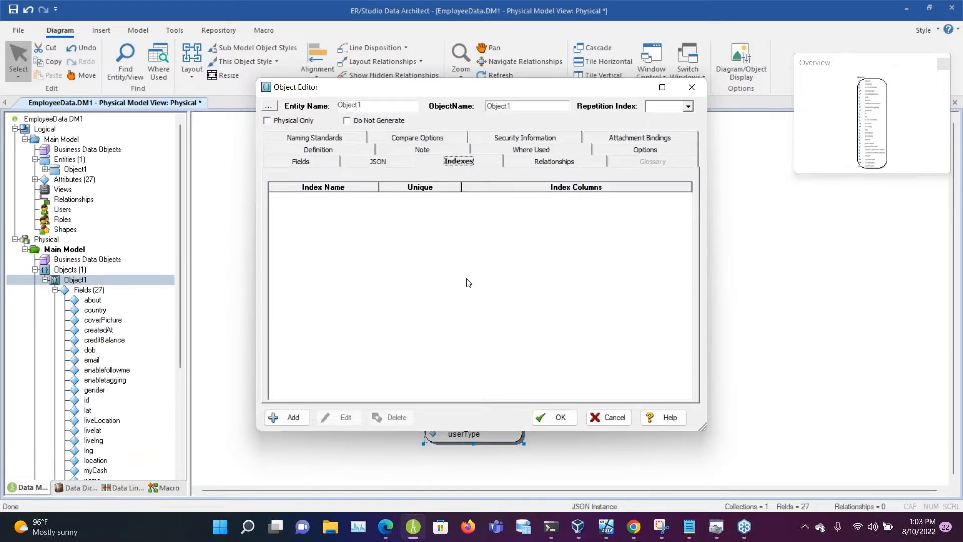
click(323, 164)
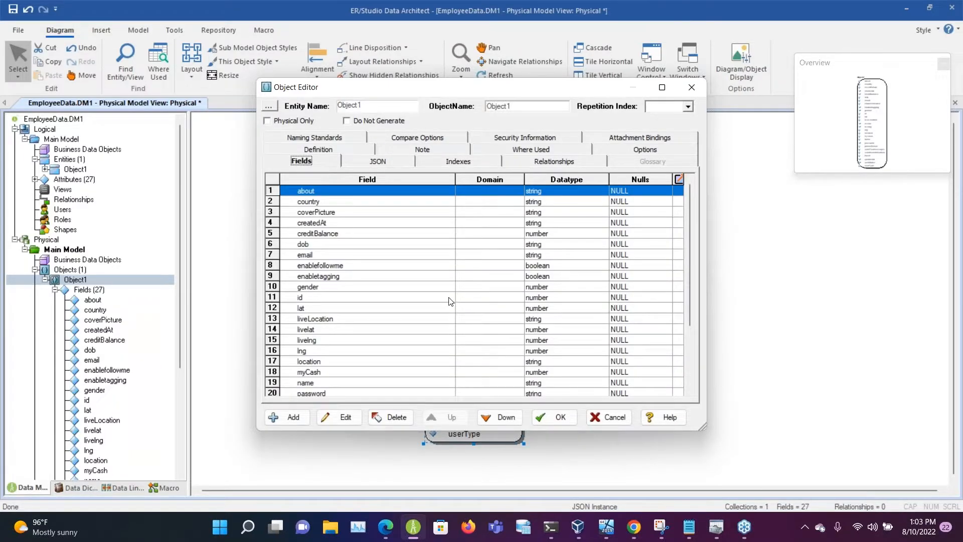
scroll(451, 306, down, 3)
scroll(451, 306, up, 3)
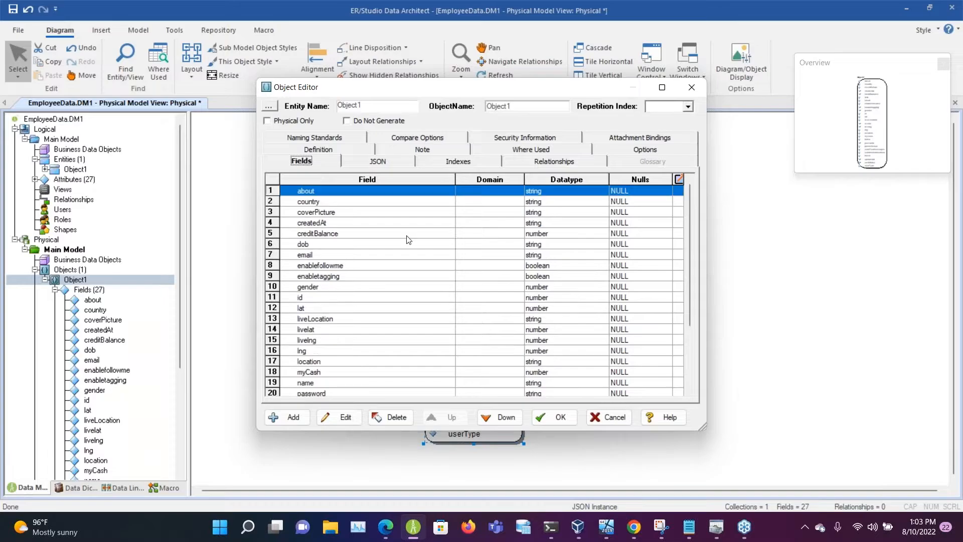
Step: Open the about field for editing, review its available datatypes, and go to its definition text
double_click(413, 195)
click(368, 429)
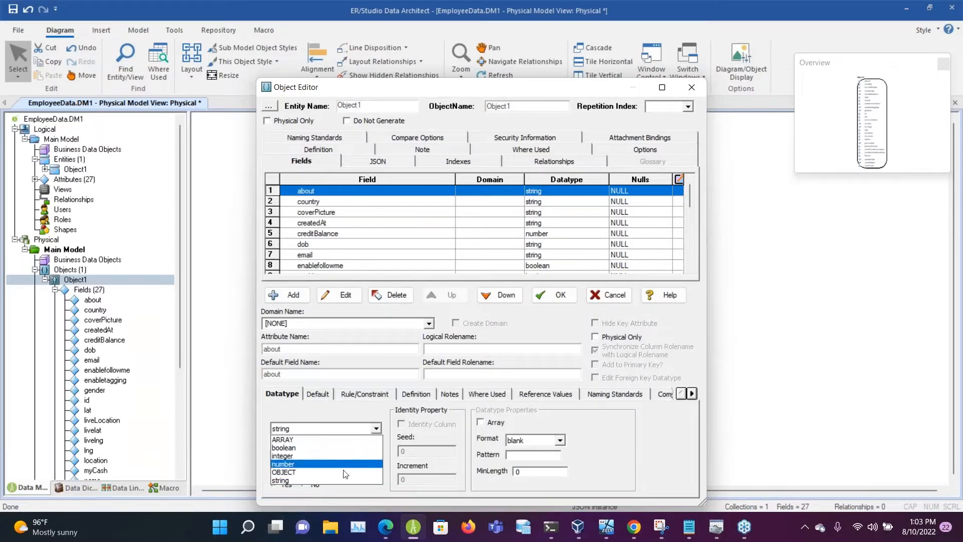
click(362, 410)
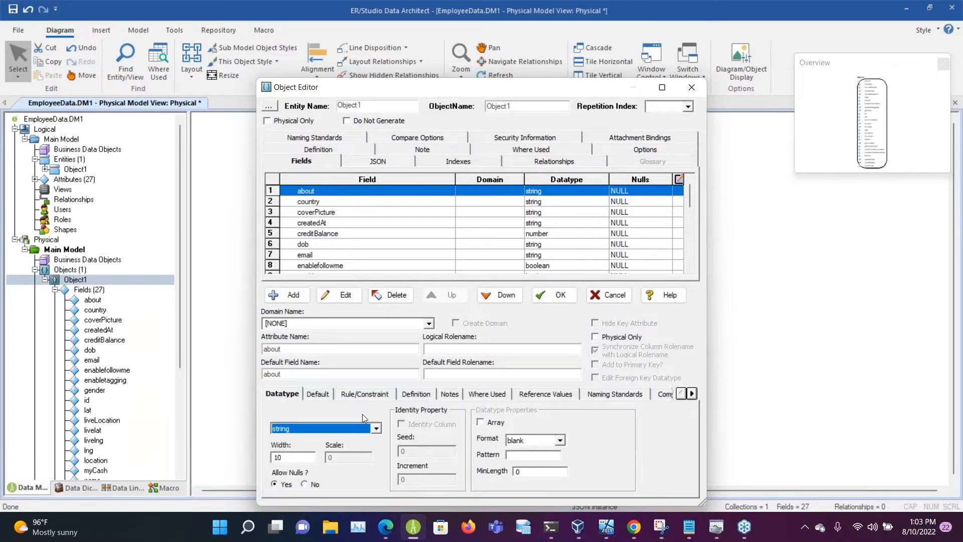
click(426, 395)
click(409, 467)
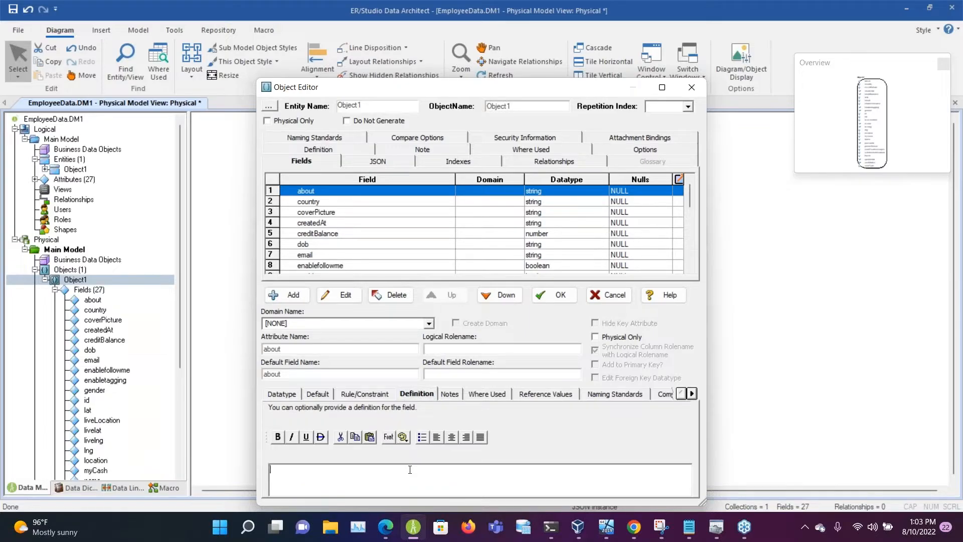
Step: Try to edit the entity name of the physical Object1
drag(375, 106, 285, 110)
click(394, 108)
key(alt+Tab)
key(alt+Tab)
click(359, 107)
Step: Enter "Employee Table" as the about field's definition, accept the object's changes, and reposition Object1 in the diagram
click(282, 476)
text(Employee Table)
click(552, 295)
drag(483, 276, 422, 266)
Step: Preview the JSON instance output for Object1 in the physical model's DDL generation wizard, check the summary page, and cancel the wizard
right_click(53, 240)
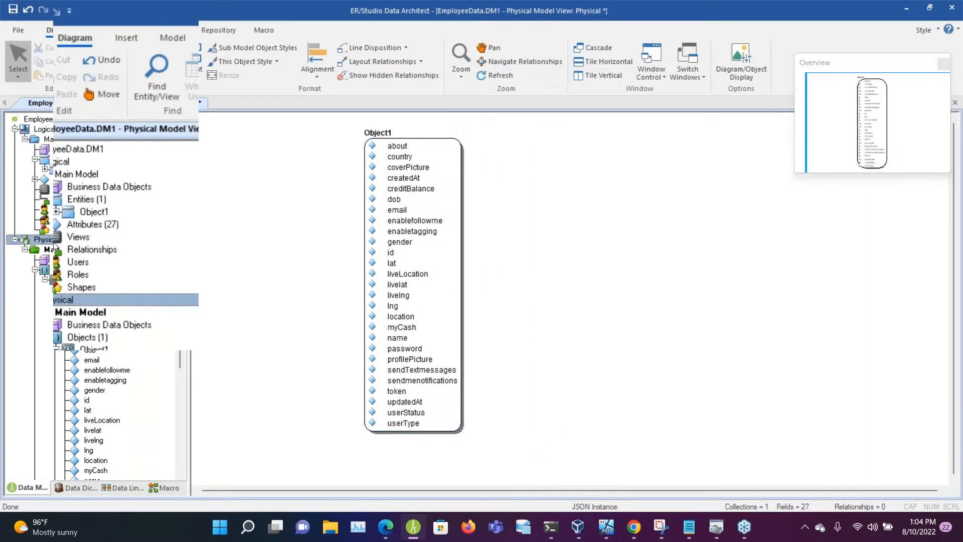
click(118, 153)
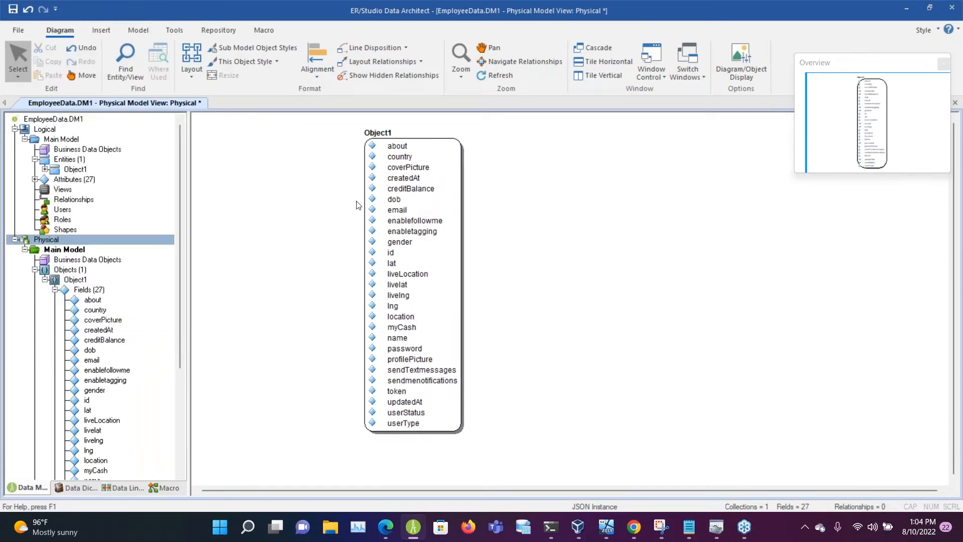
click(508, 383)
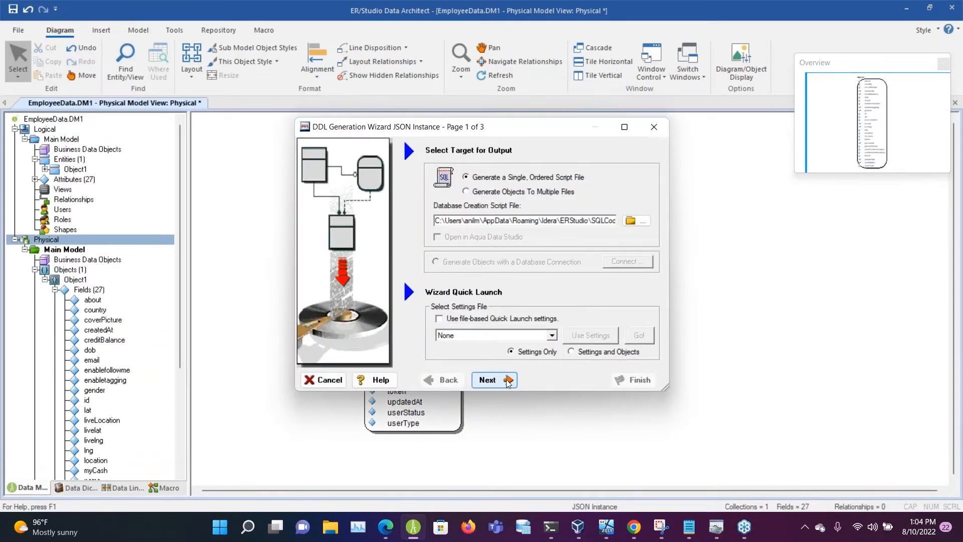
click(594, 381)
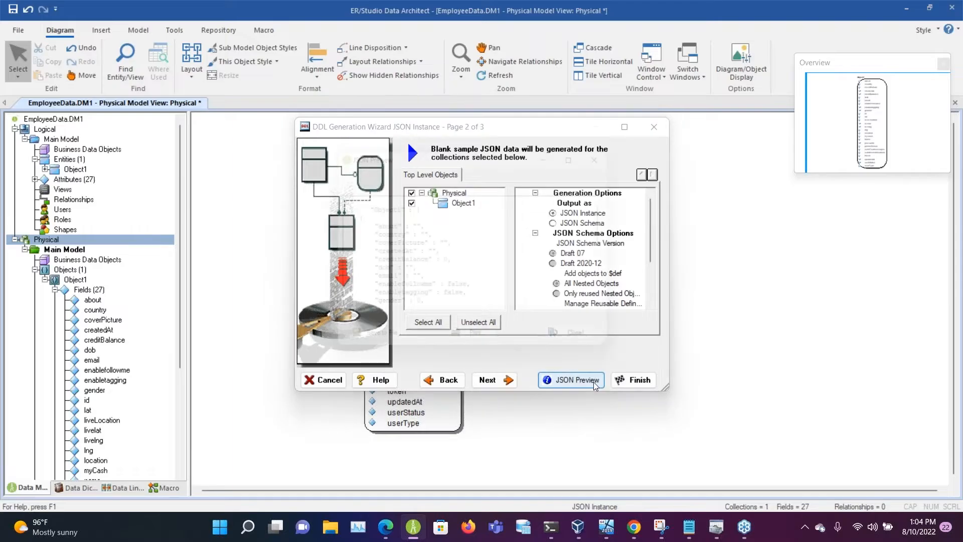
click(591, 152)
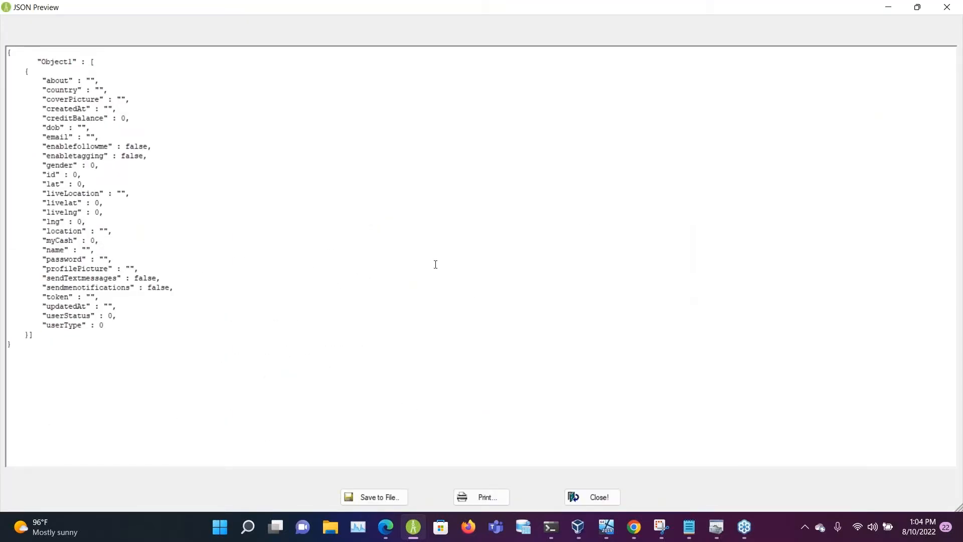
click(596, 495)
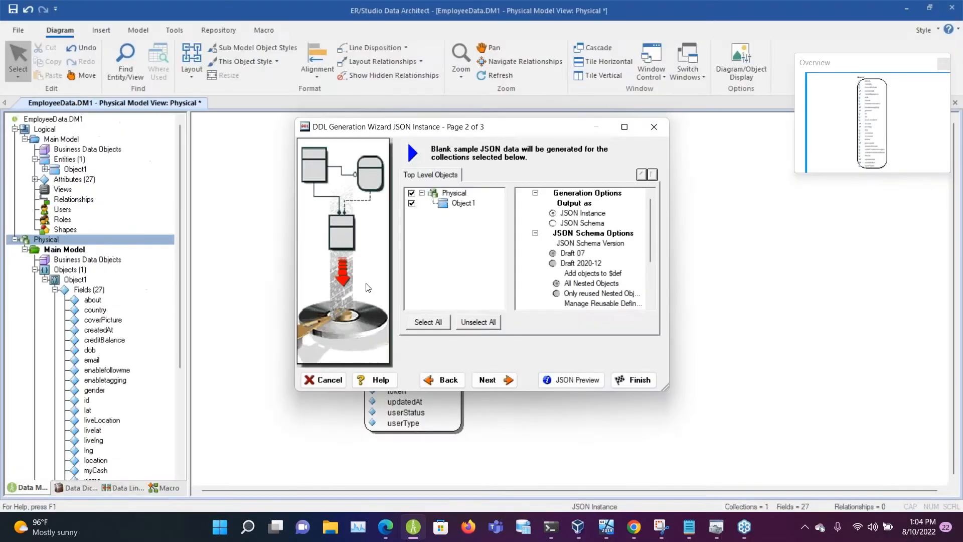
click(489, 381)
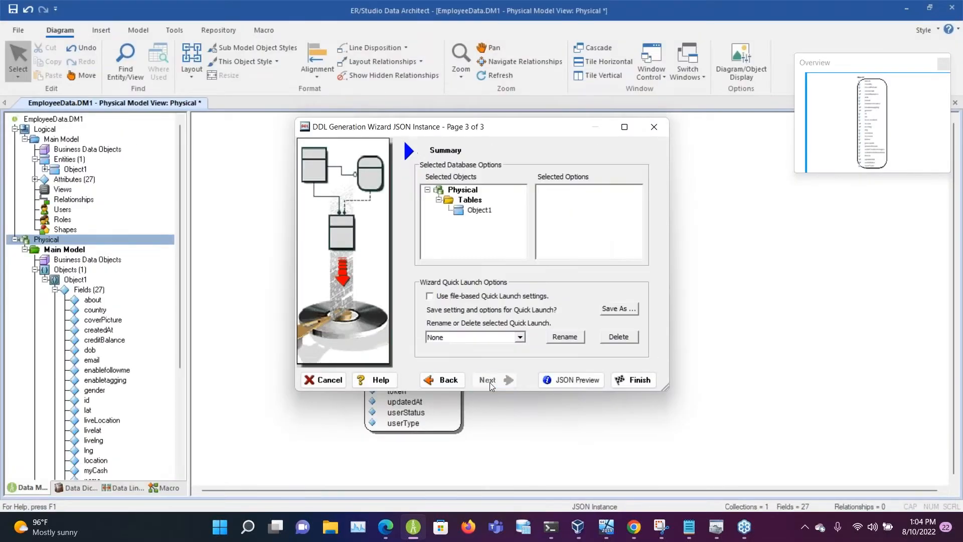
click(323, 380)
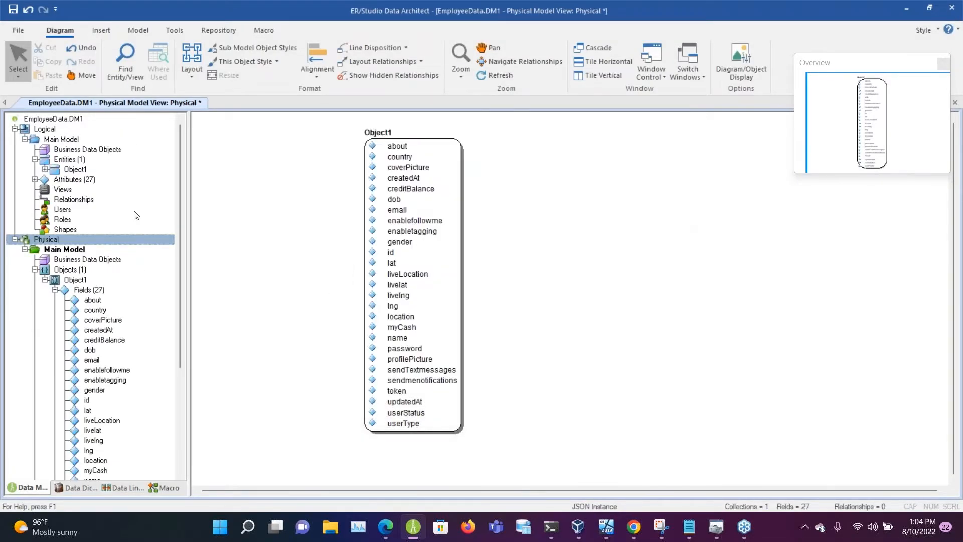
Step: Show the logical main model and start a new import from a JSON file
click(135, 216)
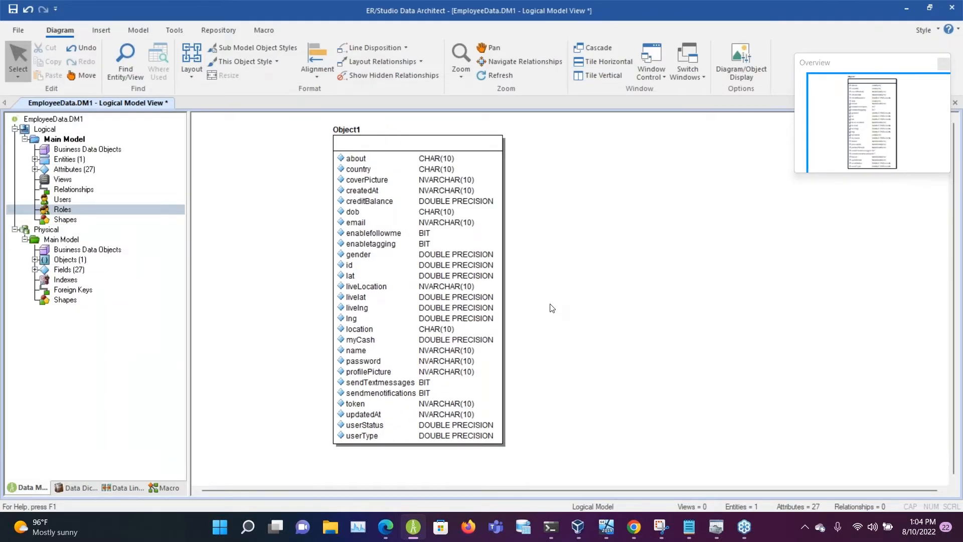
click(101, 31)
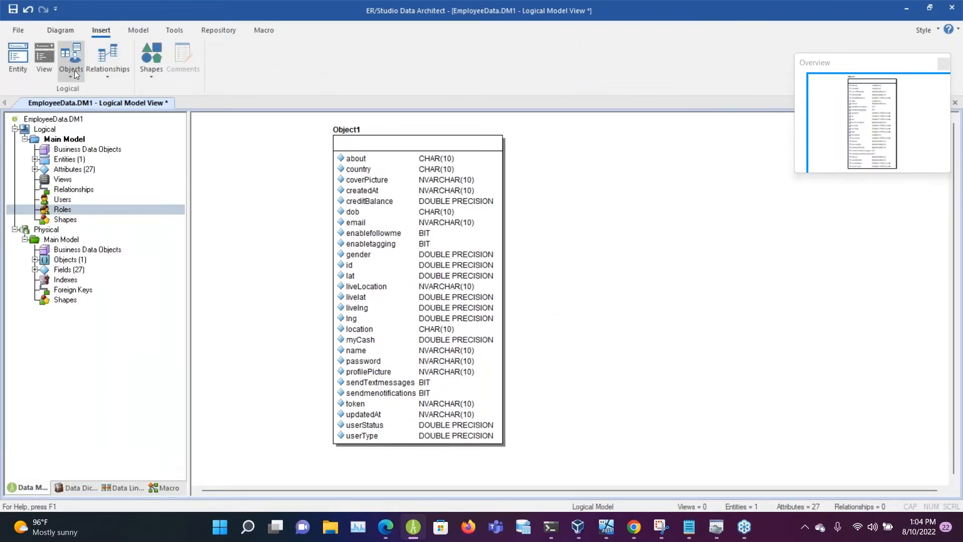
click(175, 31)
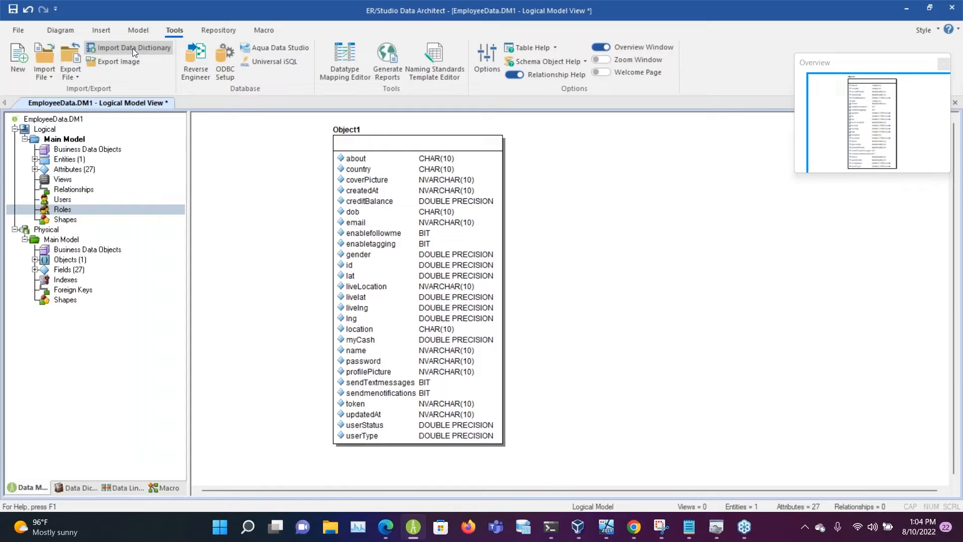
click(71, 78)
click(44, 73)
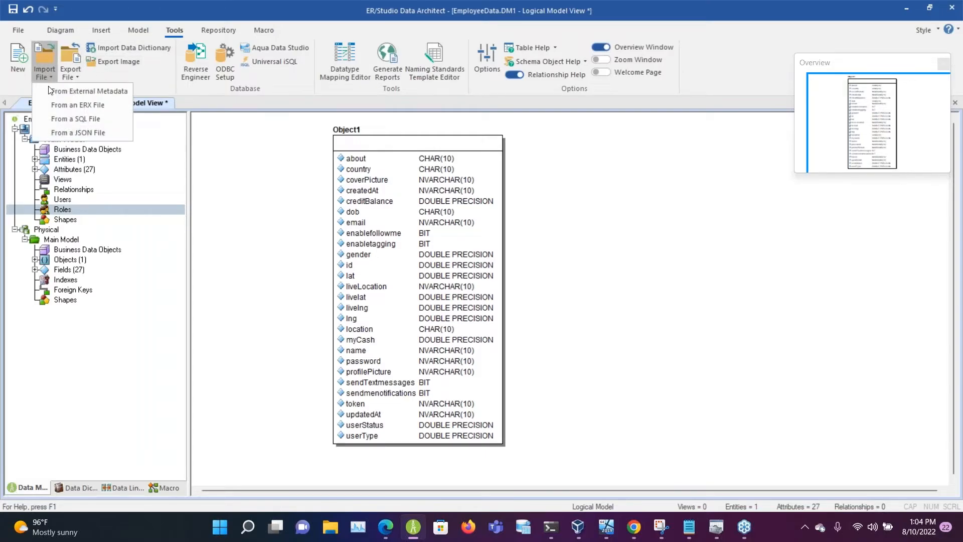
click(67, 132)
Step: Import EmployeeData.json with MongoDB 4.x as the target platform and MongoDB 4.x (system) as the datatype mapping, and dismiss the import log
click(520, 193)
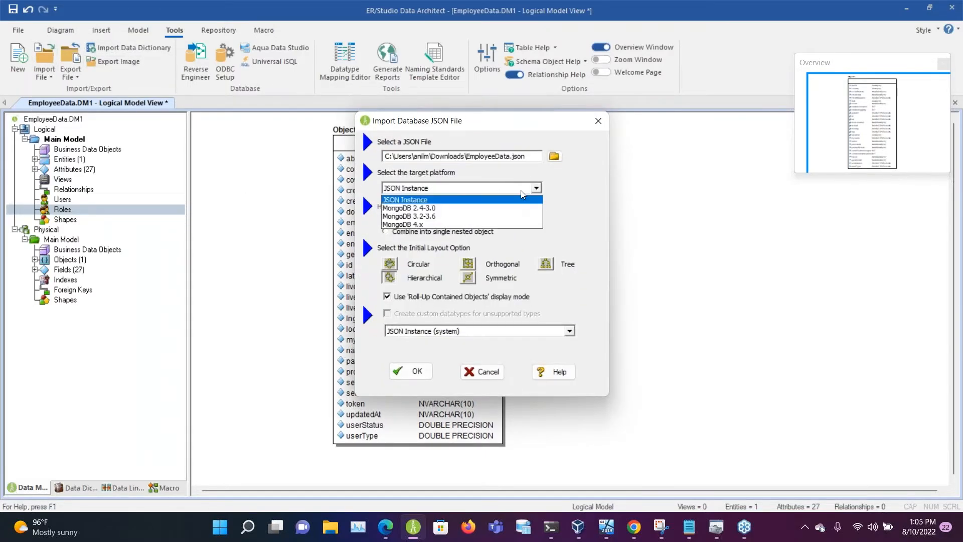
click(540, 224)
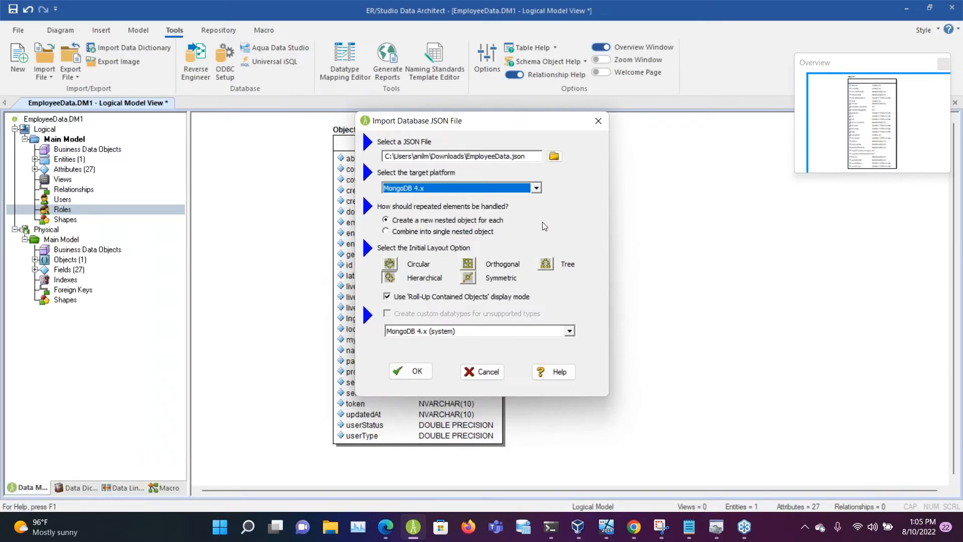
click(570, 330)
click(570, 341)
click(411, 371)
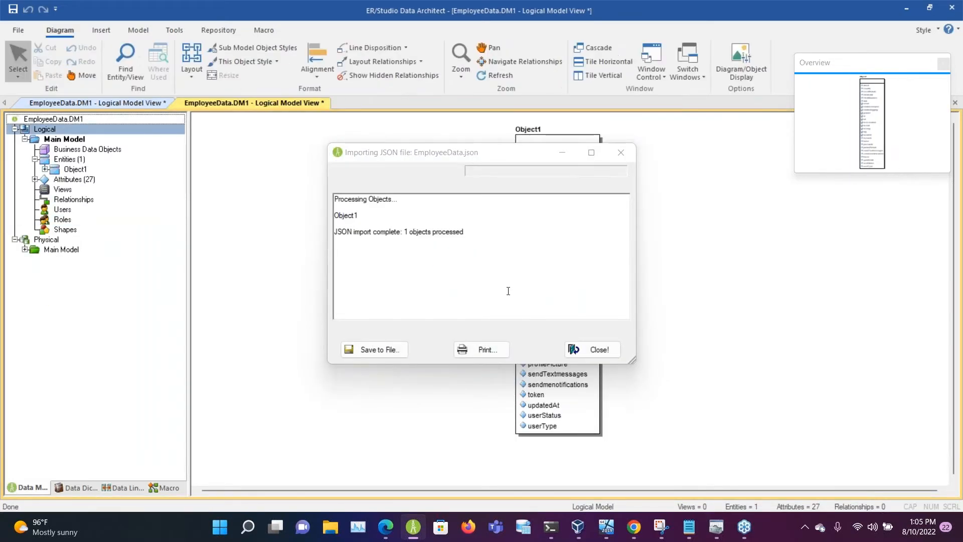
click(595, 346)
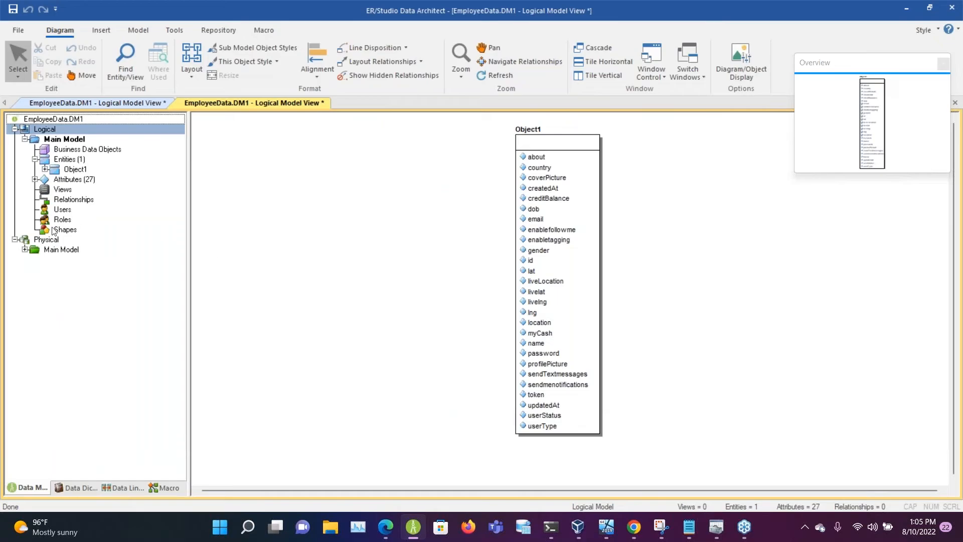
Step: Expand the objects of the new physical main model, show Object1 in its diagram, and open it for editing
click(25, 249)
click(34, 269)
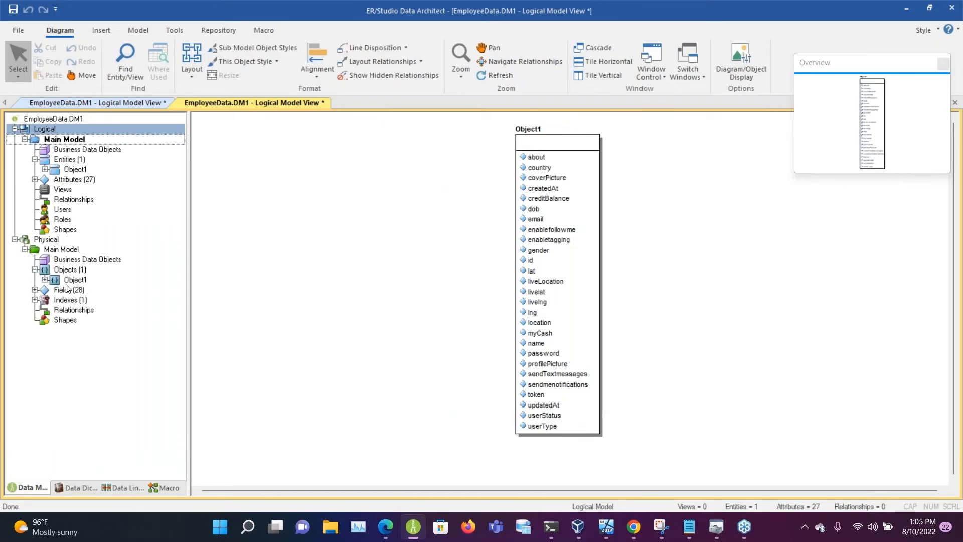
click(563, 243)
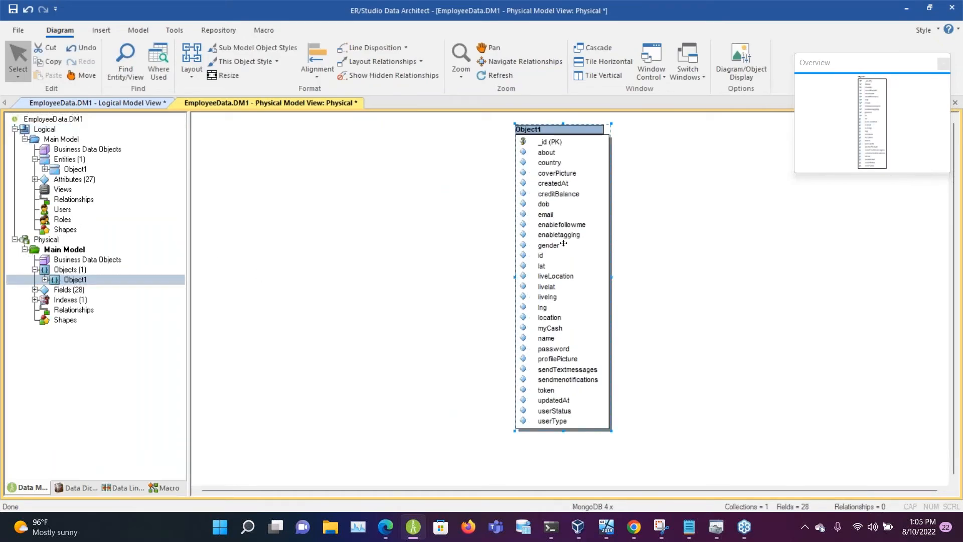
double_click(563, 243)
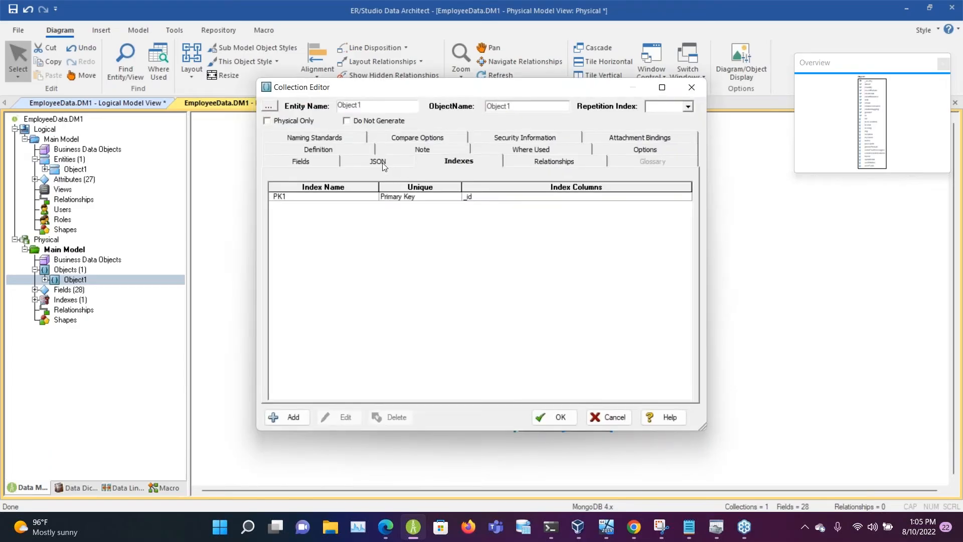
Step: Review the MongoDB Object1's JSON output, compare options, security information and where-used mappings, and close its editor
click(382, 160)
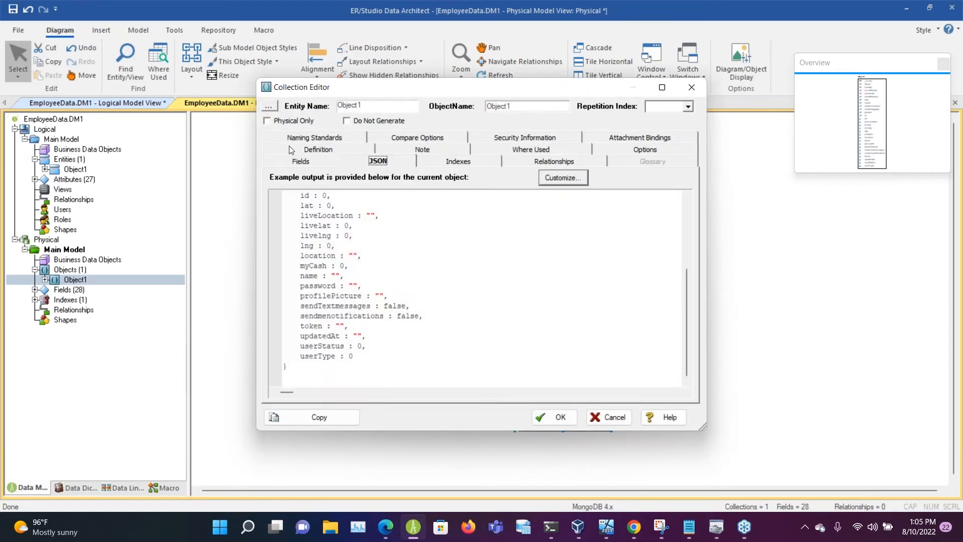
click(303, 149)
click(402, 148)
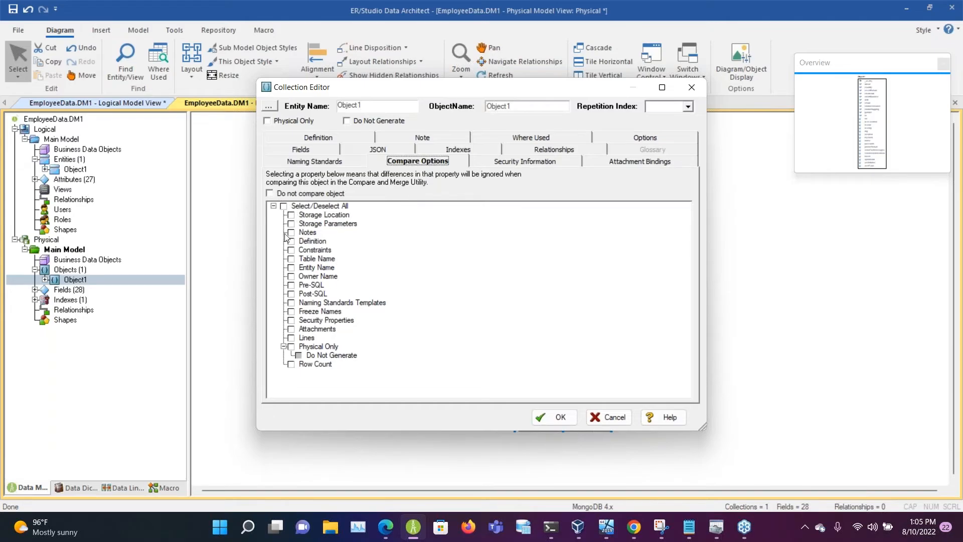
click(658, 163)
click(525, 161)
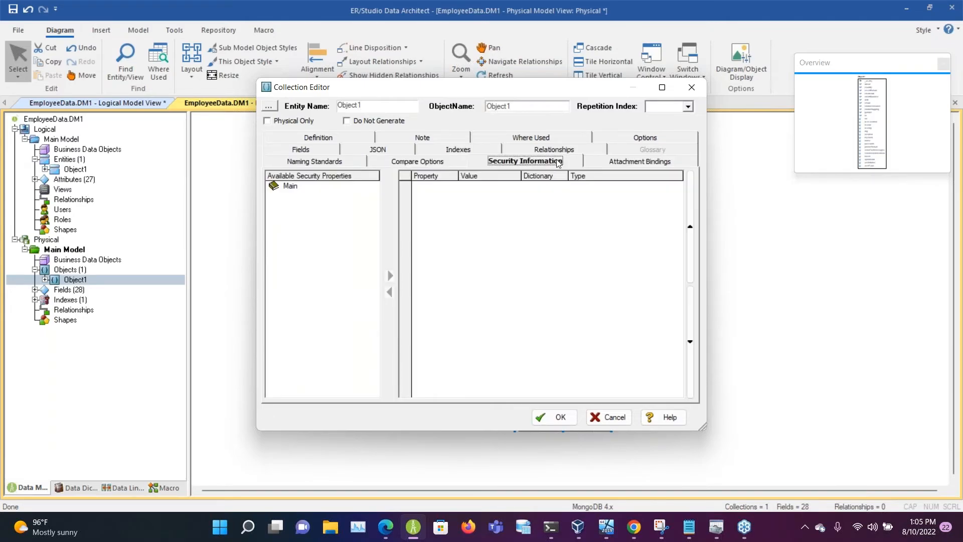
click(554, 149)
click(572, 129)
click(579, 138)
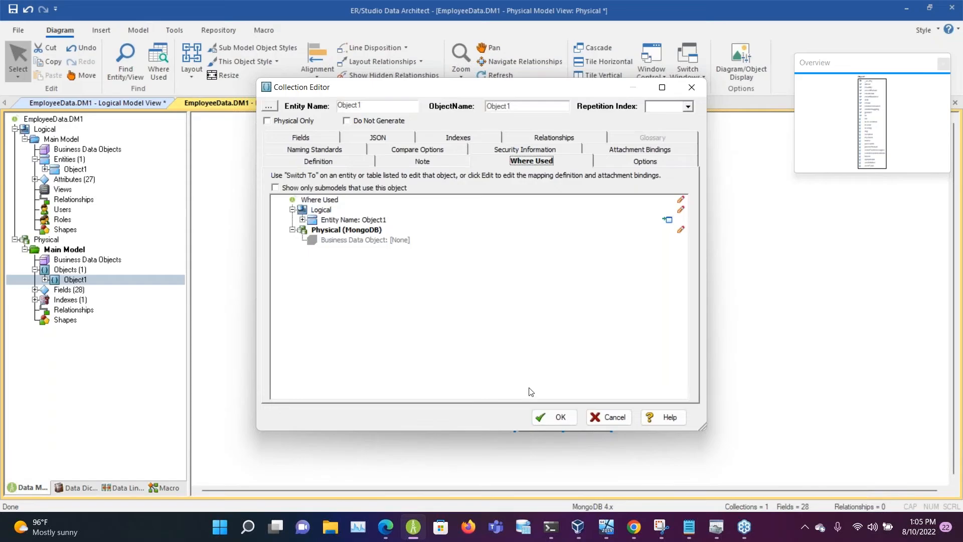
click(550, 416)
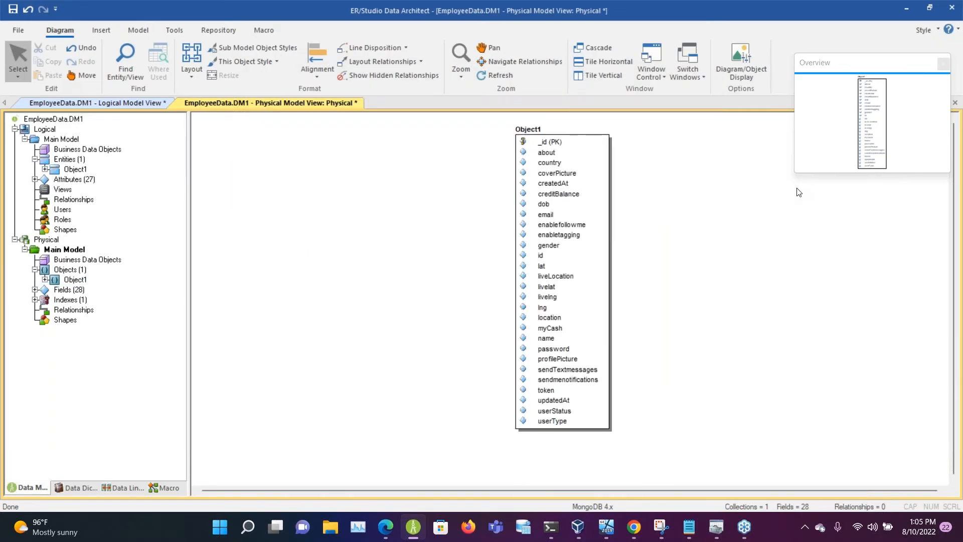